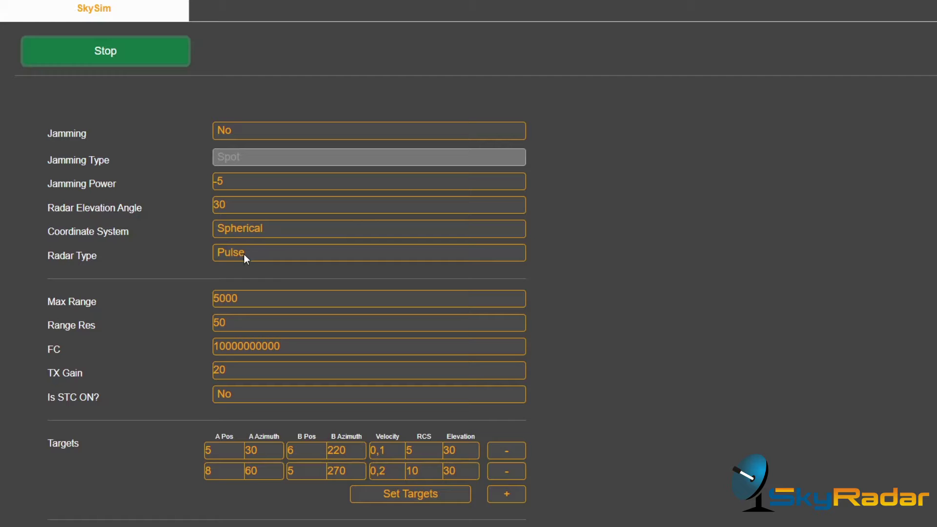
Replace both existing targets with one using A Pos 6, A Azimuth 30, B Pos 7, B Azimuth 240, velocity 0.1, RCS 5 and elevation 30.
left_click(514, 452)
left_click(513, 454)
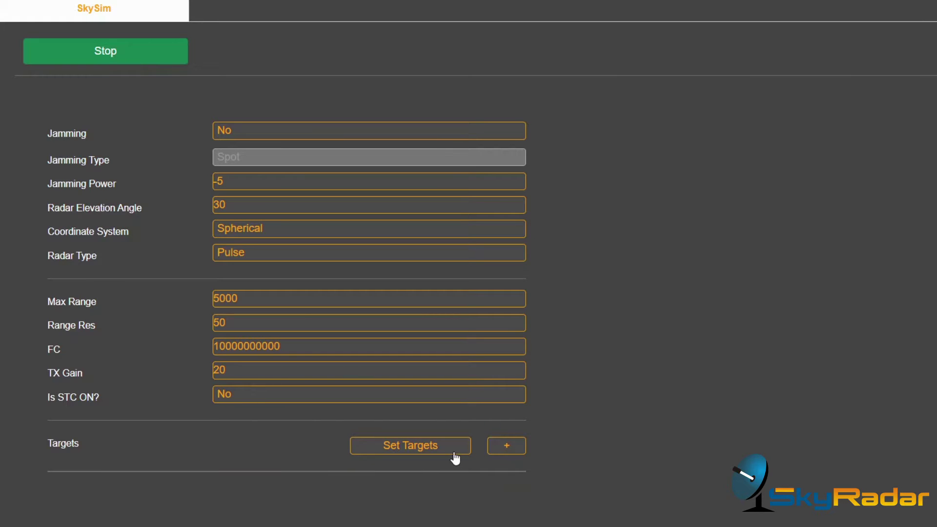
left_click(507, 447)
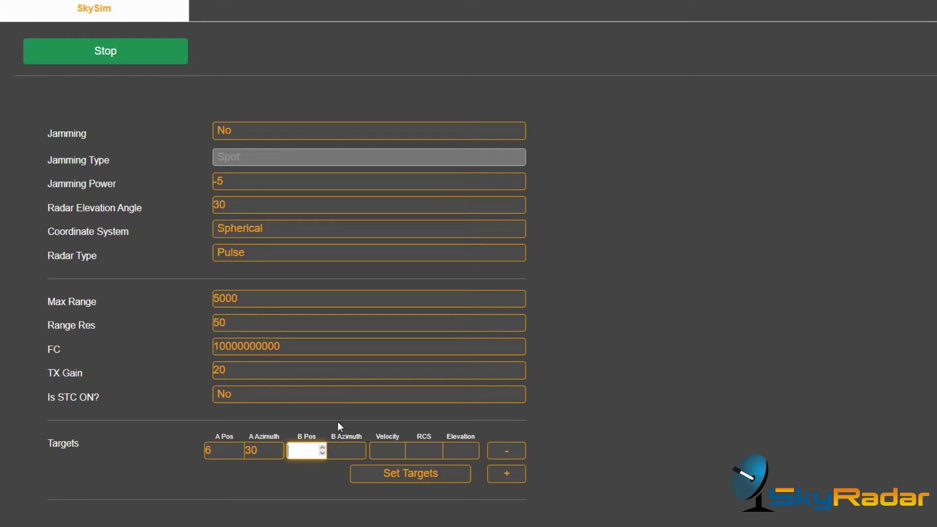
type("7")
left_click(348, 450)
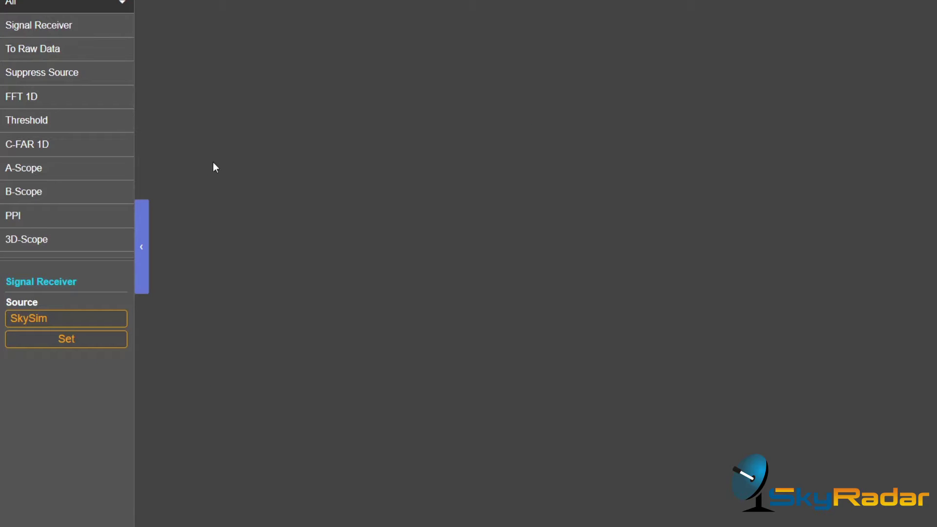
Add a Signal Receiver block and a To Raw Data block side by side on the canvas and connect them.
left_click_drag(68, 25, 282, 44)
left_click_drag(629, 506, 232, 35)
left_click_drag(48, 52, 412, 44)
left_click_drag(782, 490, 402, 38)
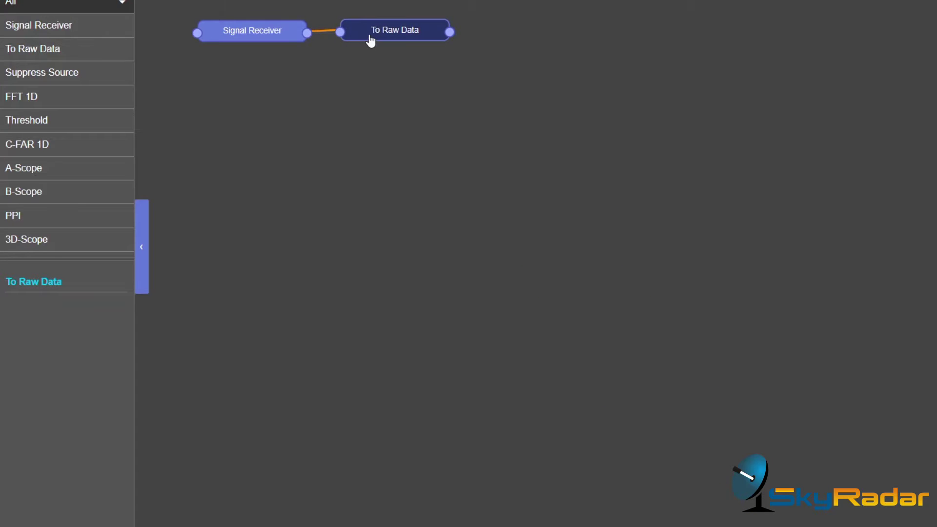
Add an A-Scope block below the Signal Receiver and connect the To Raw Data output to it.
left_click_drag(50, 171, 324, 106)
left_click_drag(544, 126, 333, 154)
scroll(660, 284, "down", 2)
left_click_drag(688, 490, 331, 135)
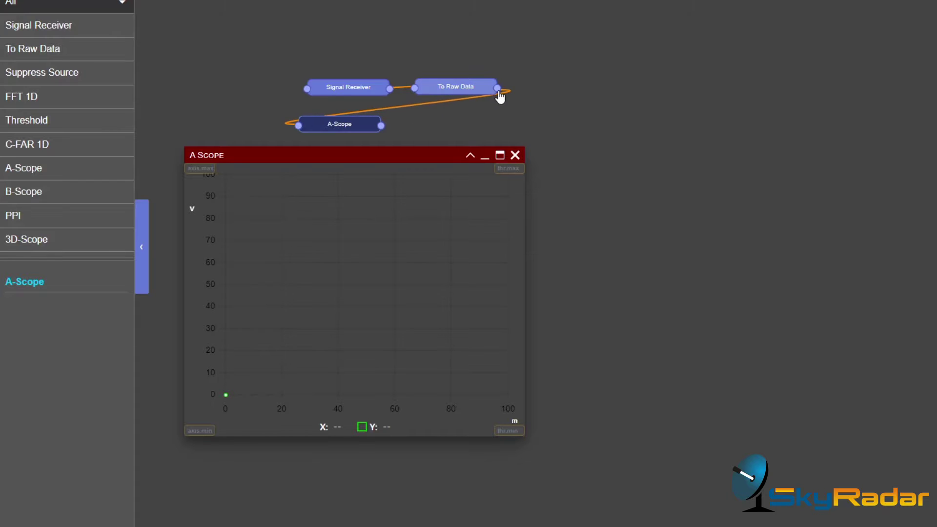
left_click_drag(499, 97, 499, 96)
Set the Signal Receiver block's source to SkySim.
left_click_drag(366, 90, 346, 83)
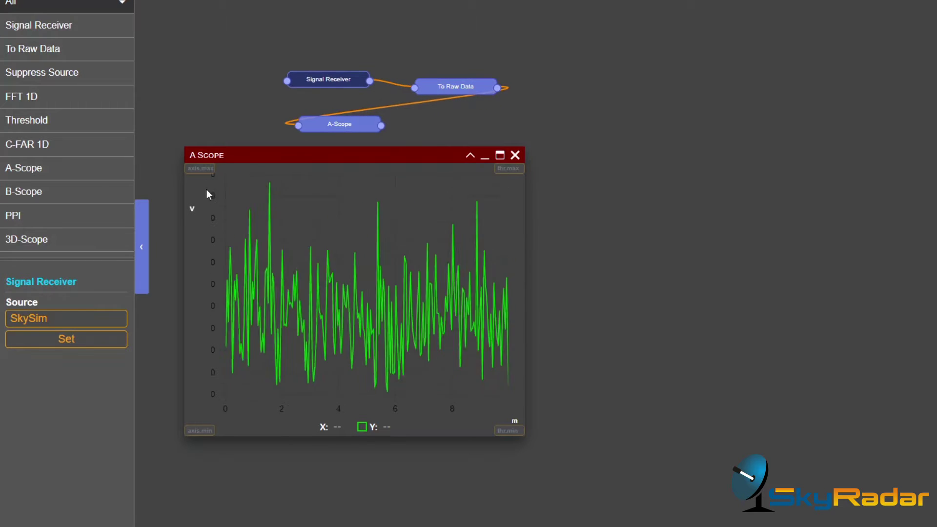
left_click(57, 318)
left_click(56, 338)
left_click(58, 343)
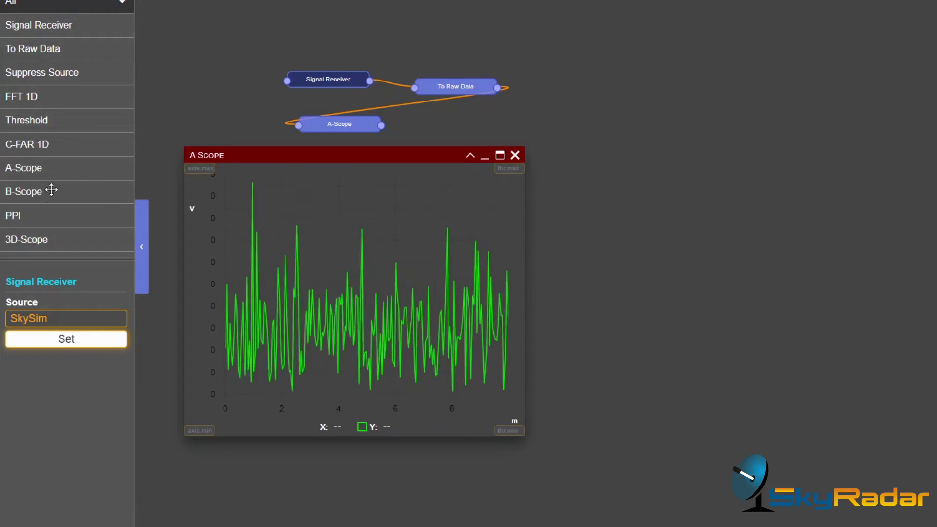
Add a PPI block fed by To Raw Data and place its scope window beside the A Scope window.
left_click_drag(44, 216, 653, 100)
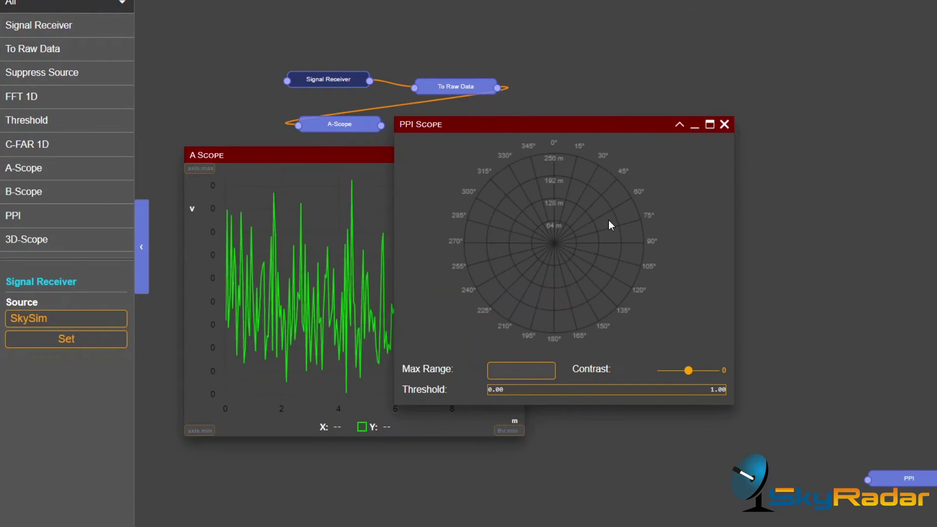
mouse_move(899, 479)
left_mouse_down()
mouse_move(579, 60)
mouse_move(577, 74)
left_mouse_up()
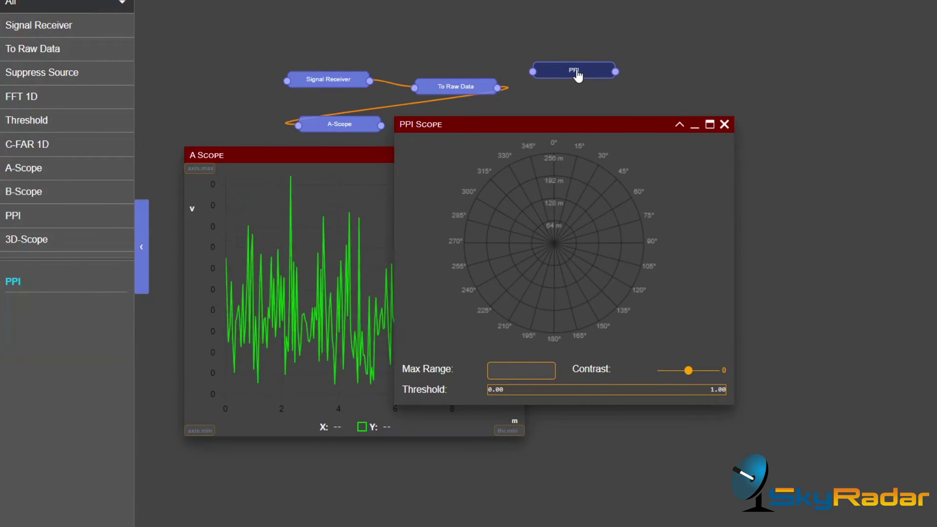
mouse_move(488, 92)
left_mouse_down()
mouse_move(472, 86)
mouse_move(532, 72)
left_mouse_up()
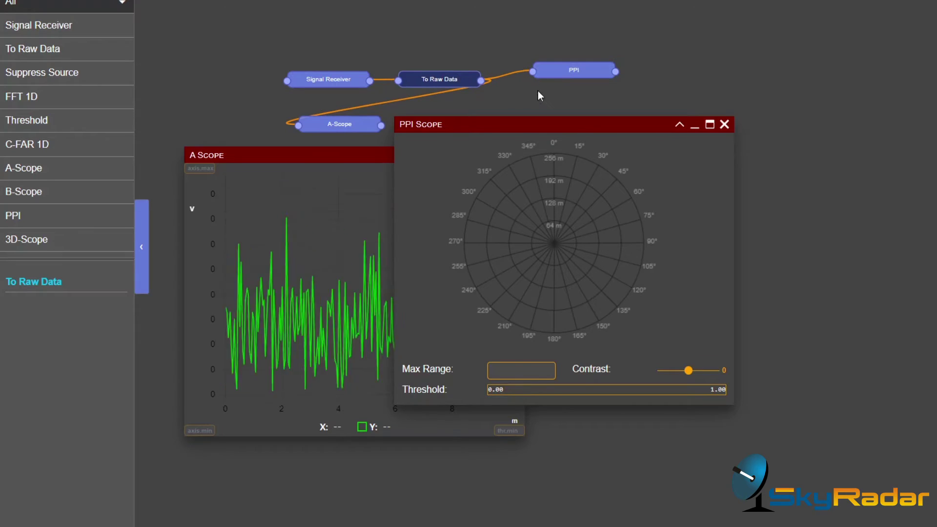
left_click_drag(542, 126, 689, 154)
left_click_drag(610, 78, 653, 86)
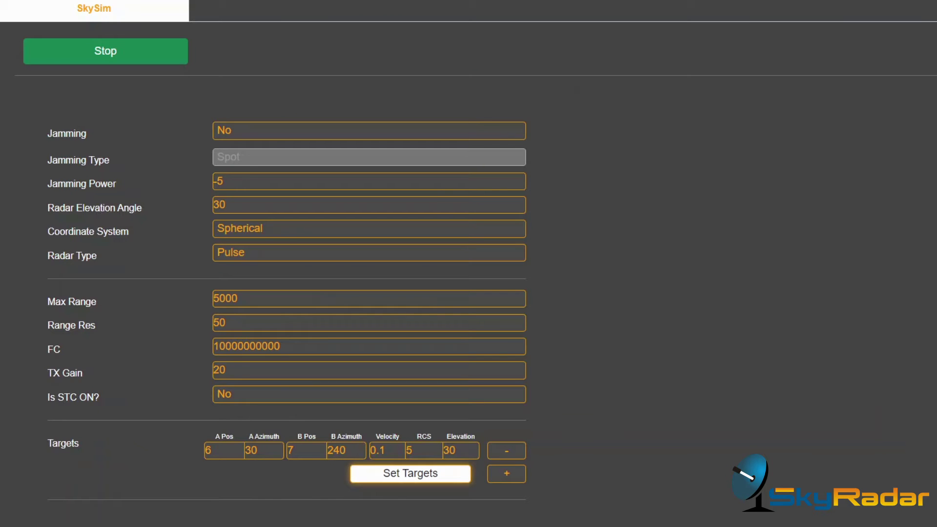
Add a second SkySim target with A Pos 5, A Azimuth 60, B Pos 8 and B Azimuth 170.
left_click(507, 474)
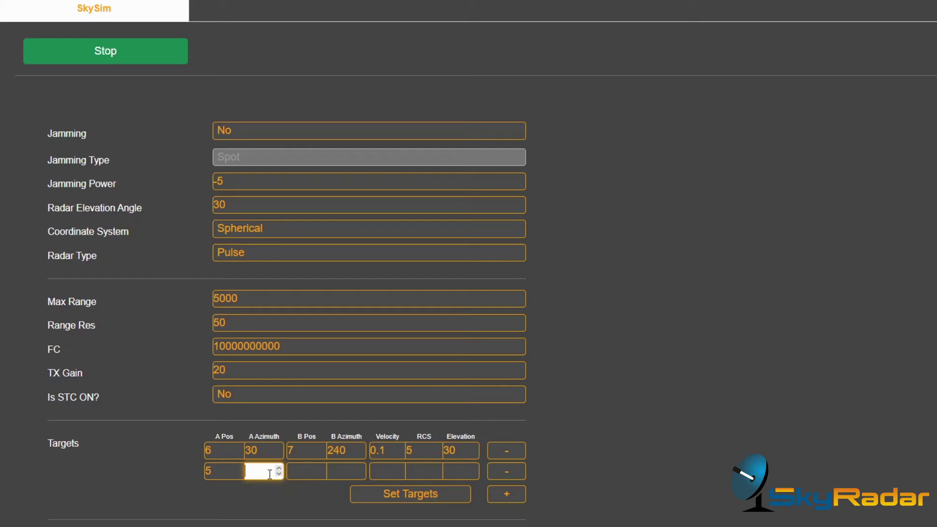
left_click(309, 471)
type("8")
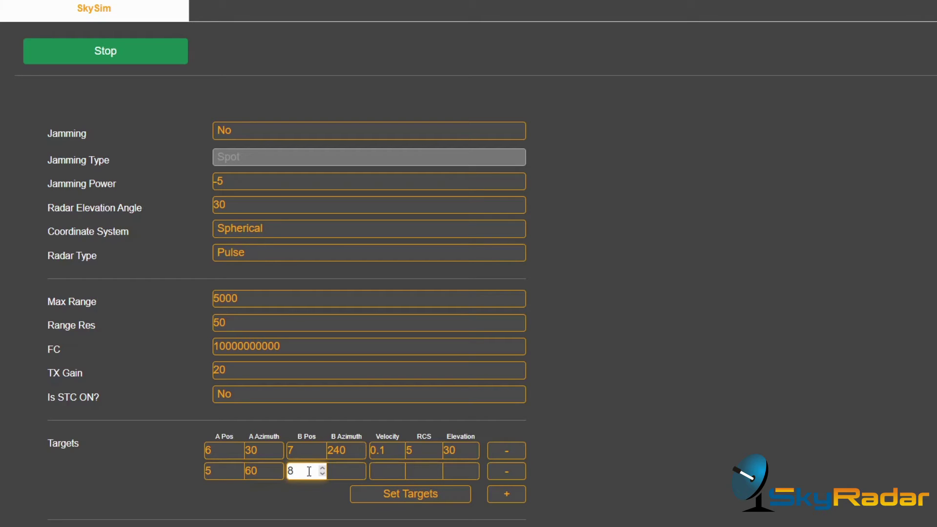
left_click(335, 472)
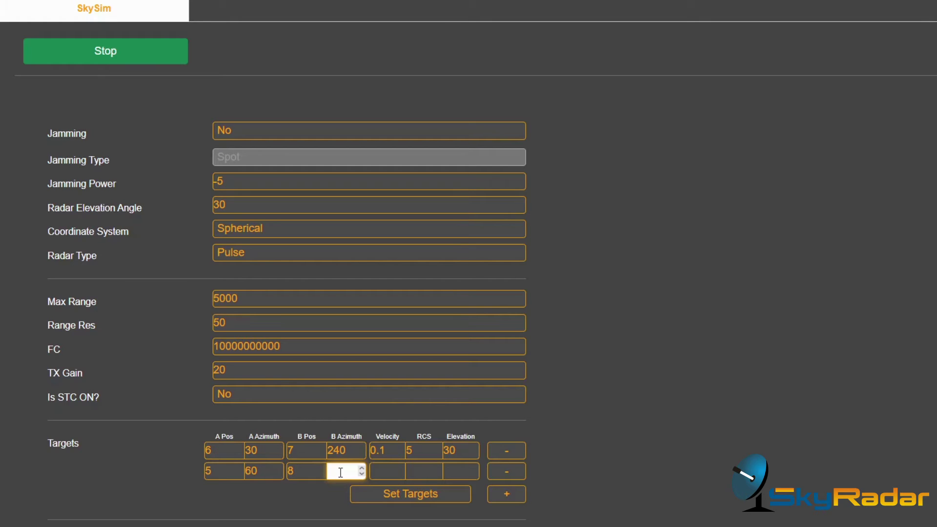
type("170")
Set the second target's velocity to 0,2, its RCS to 10 and its elevation to 30.
left_click(376, 472)
type("0,2")
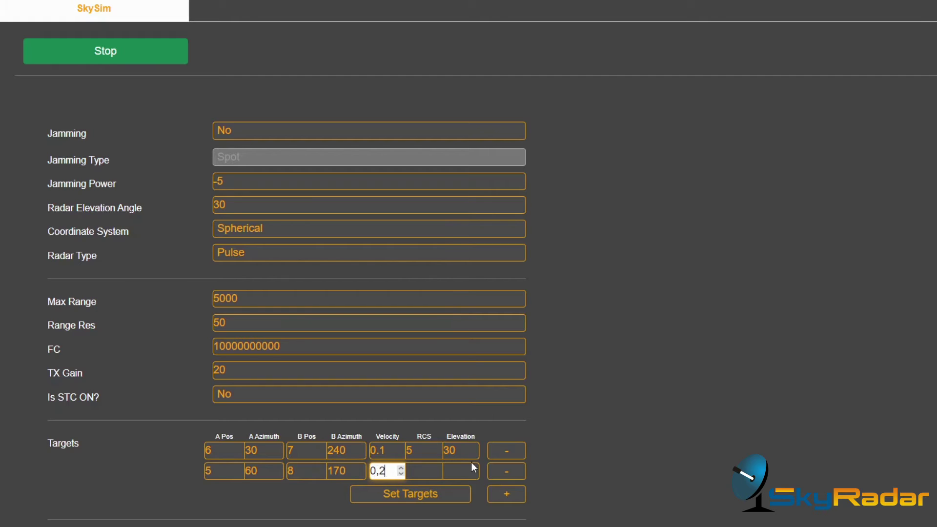
left_click(416, 472)
type("10")
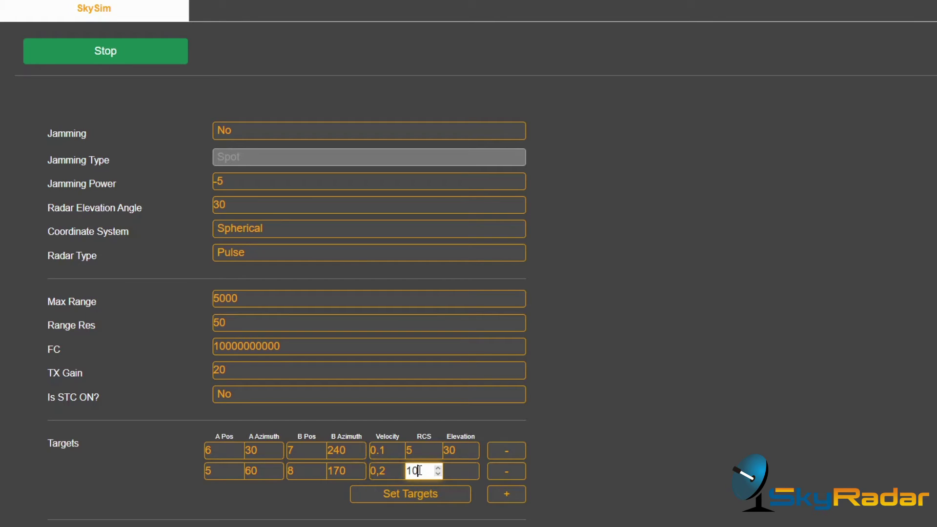
left_click(455, 469)
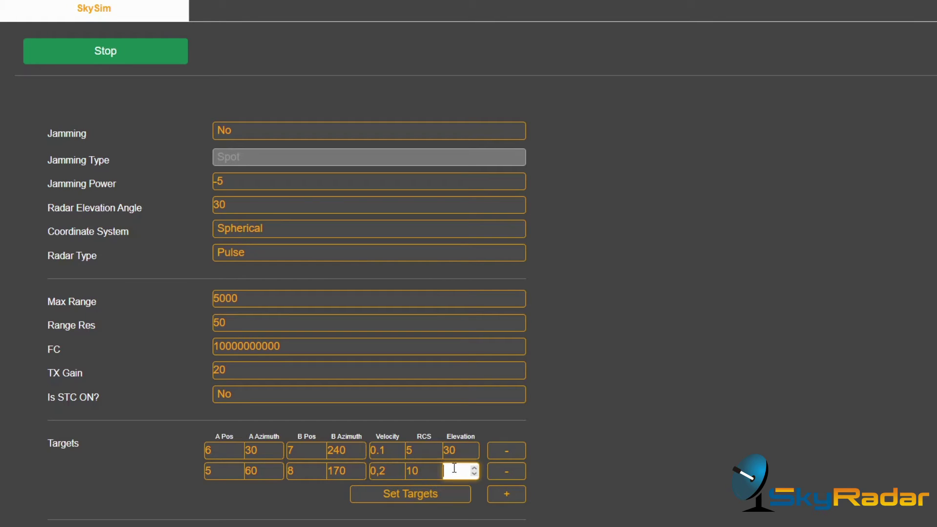
type("30")
Add a third target with A Pos 8, A Azimuth 70, B Pos 8 and B Azimuth 270.
left_click(506, 494)
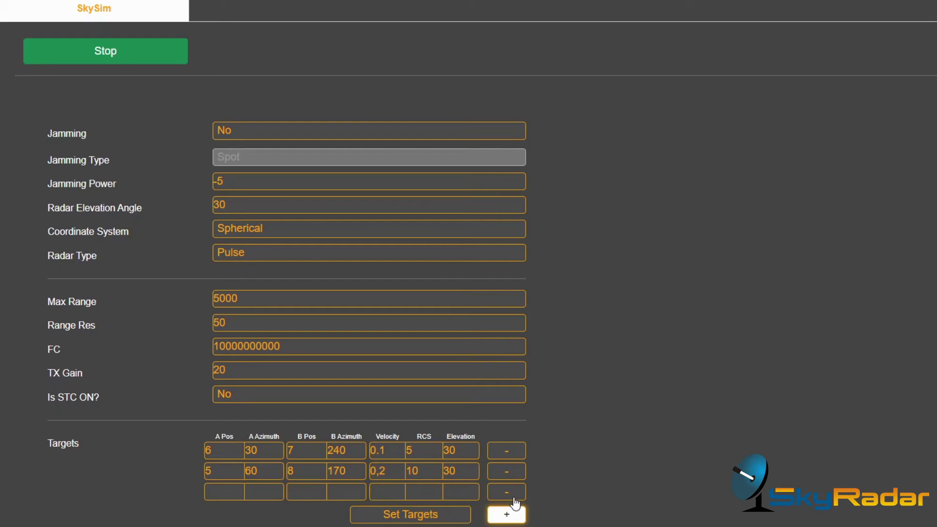
left_click(228, 492)
type("8")
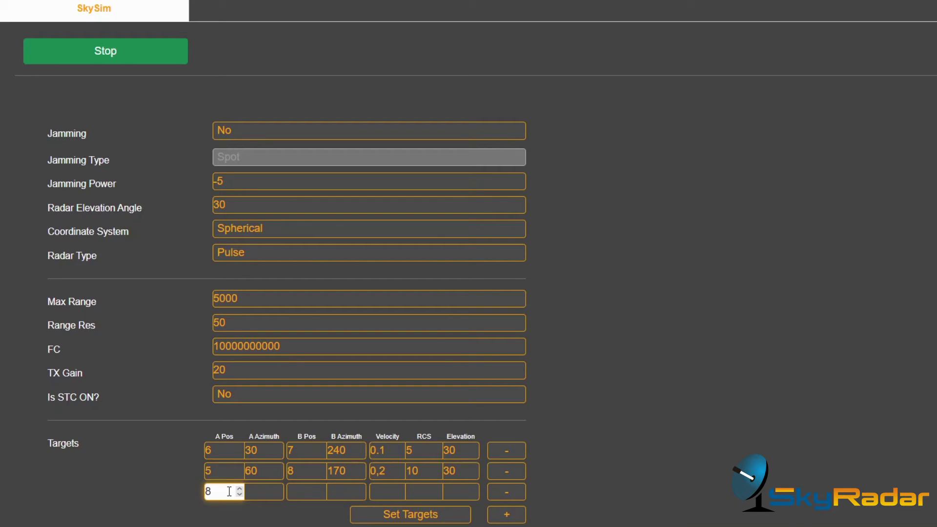
left_click(256, 489)
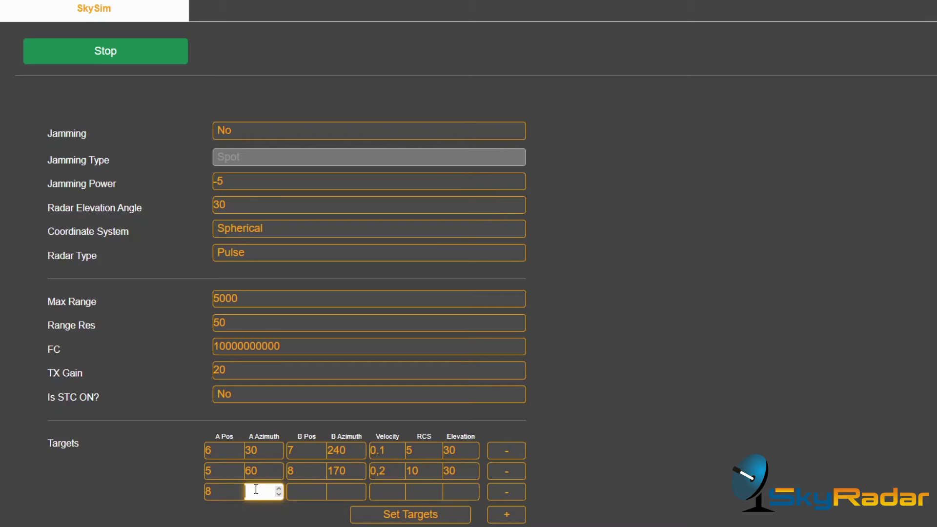
type("70")
left_click(292, 491)
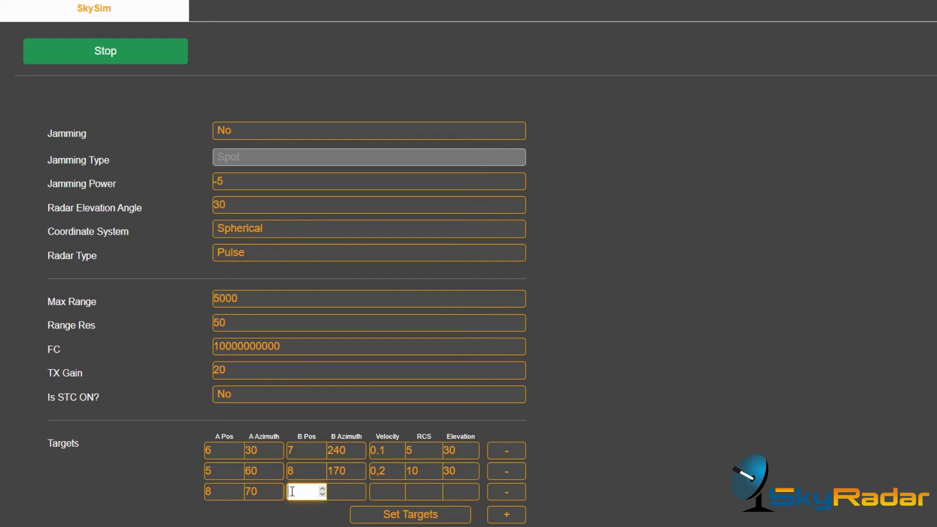
type("8")
left_click(337, 491)
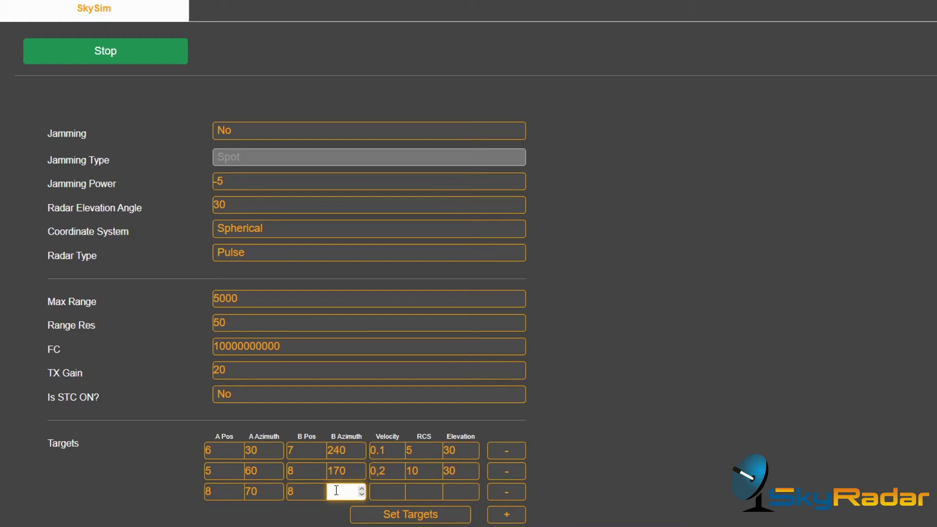
type("270")
Give the third target velocity 0.3, RCS 15 and elevation 30, and apply the target list.
left_click(375, 492)
type("0.3")
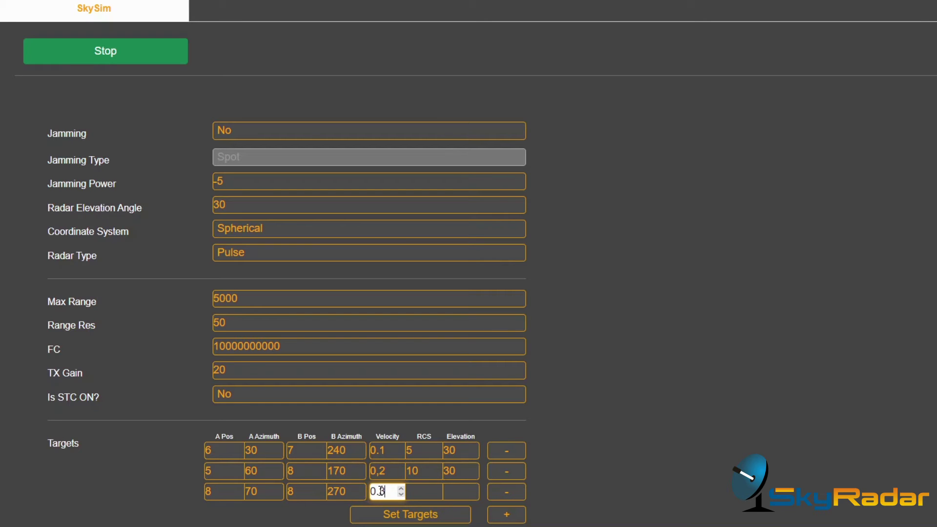
left_click(427, 496)
type("15")
left_click(460, 496)
type("30")
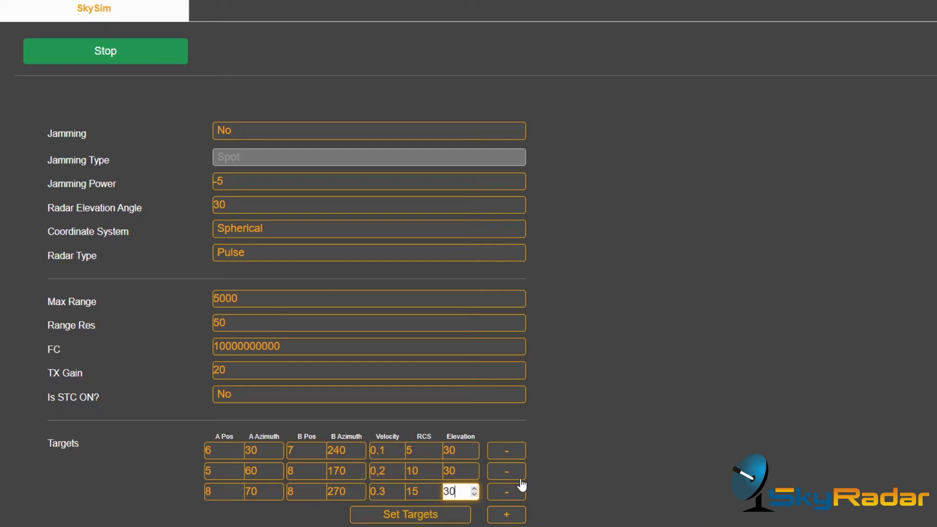
left_click(542, 458)
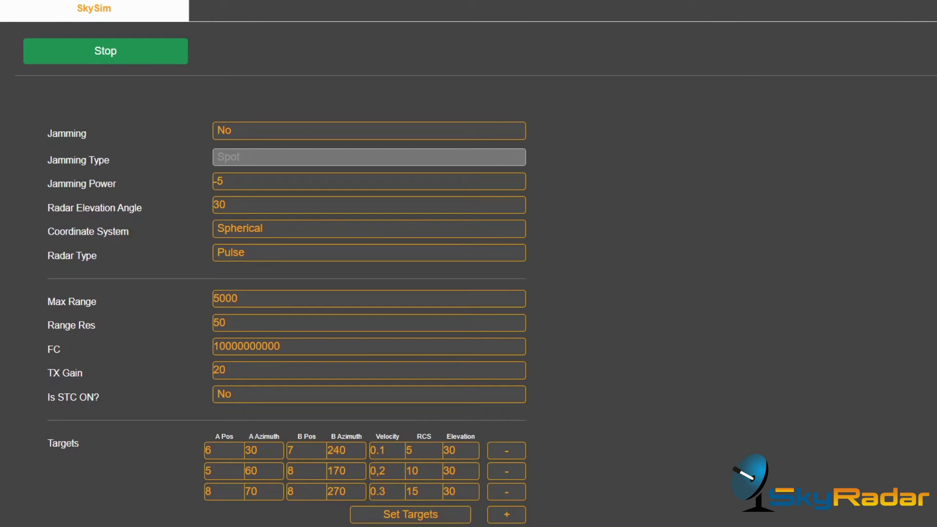
mouse_move(565, 526)
left_click(430, 517)
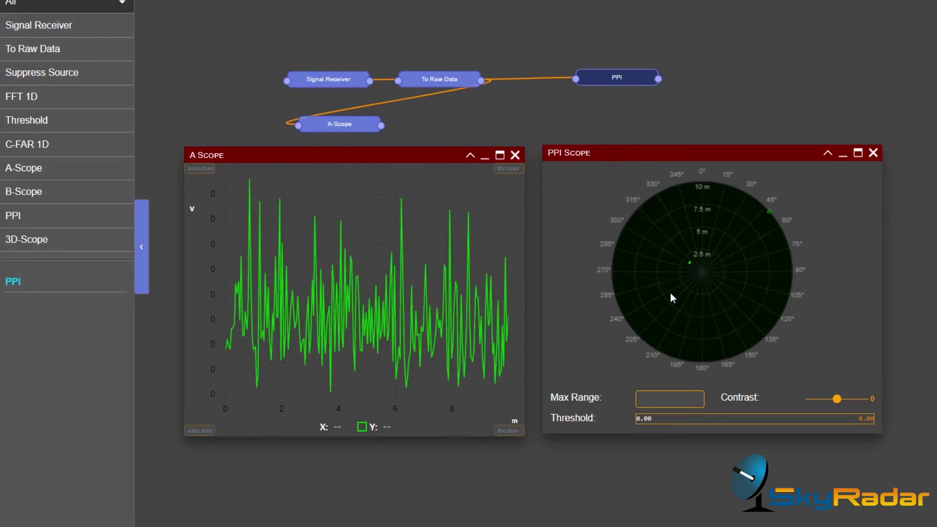
mouse_move(705, 400)
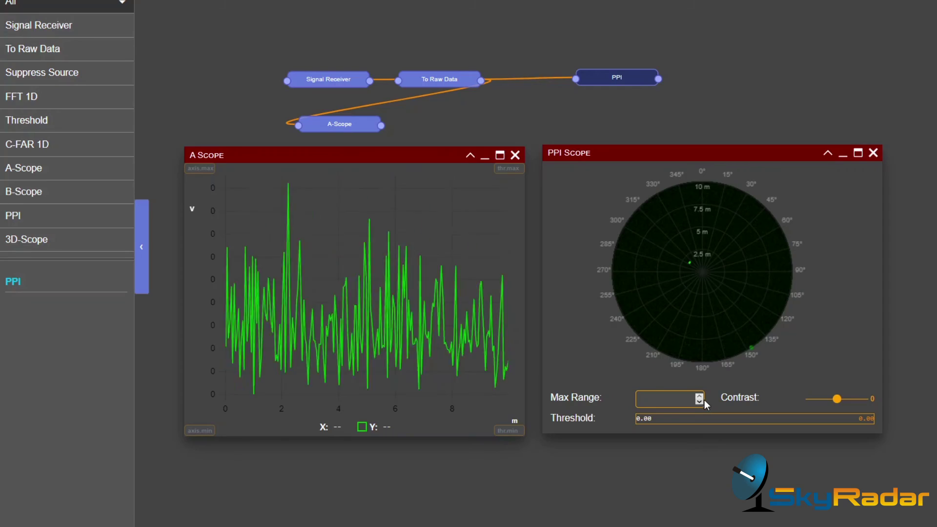